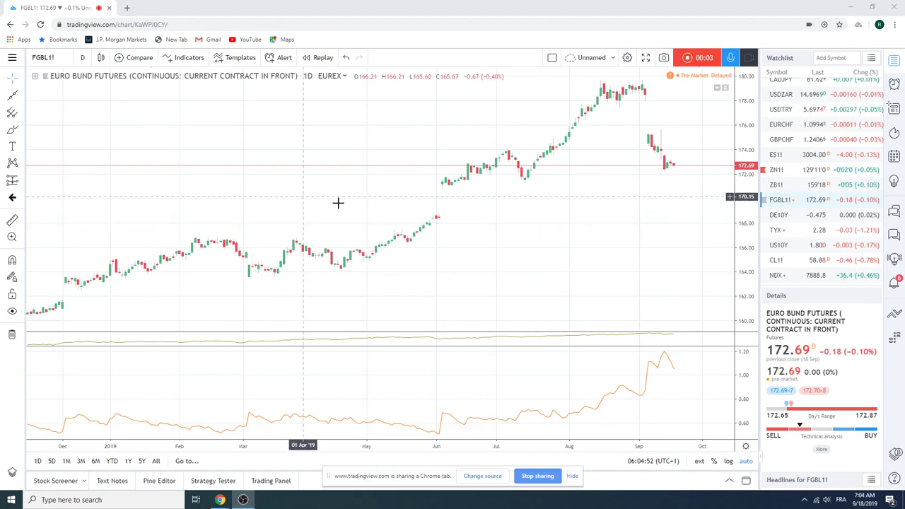
Load the EURUSD daily chart, with its descending trendline over the July–September lower highs
scroll(430, 231, "down", 3)
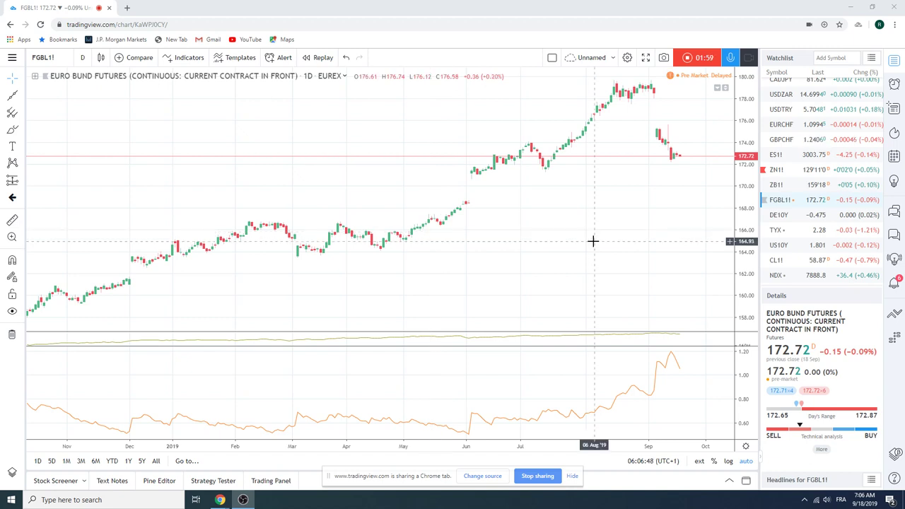
scroll(799, 202, "up", 3)
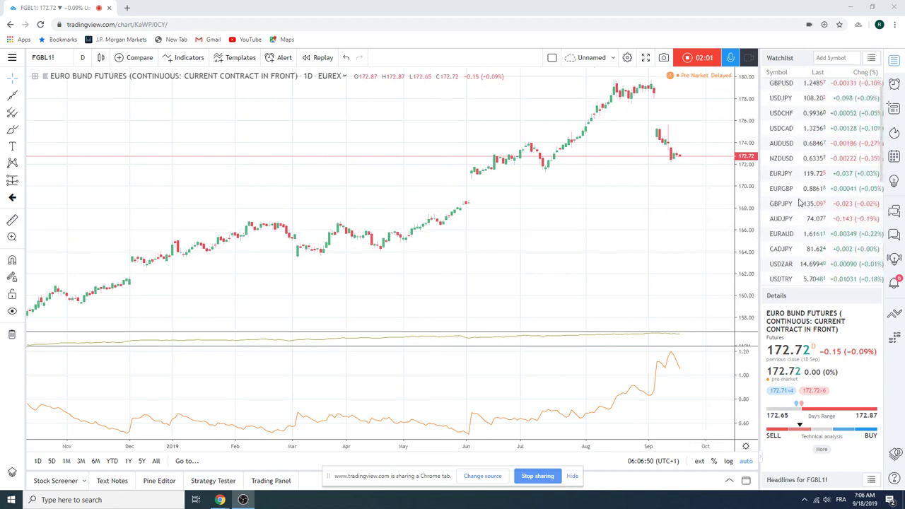
scroll(799, 203, "up", 1)
left_click(783, 86)
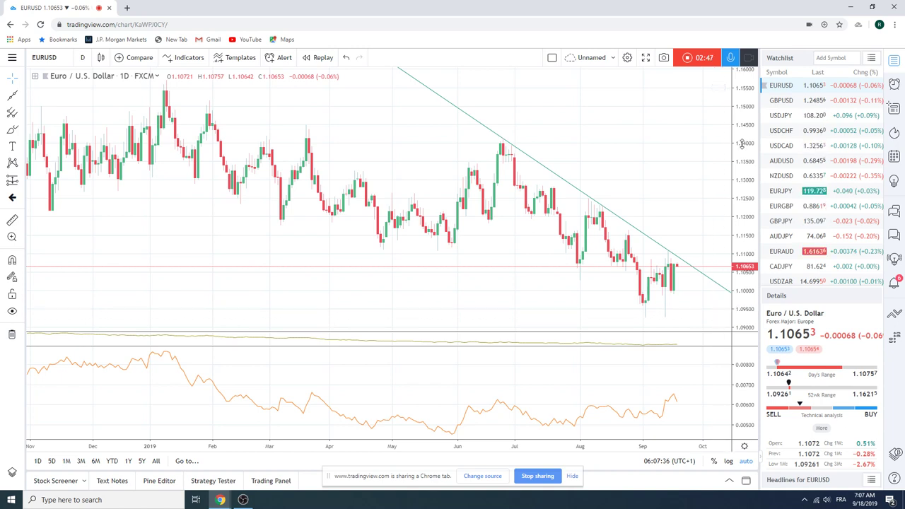
scroll(813, 226, "down", 3)
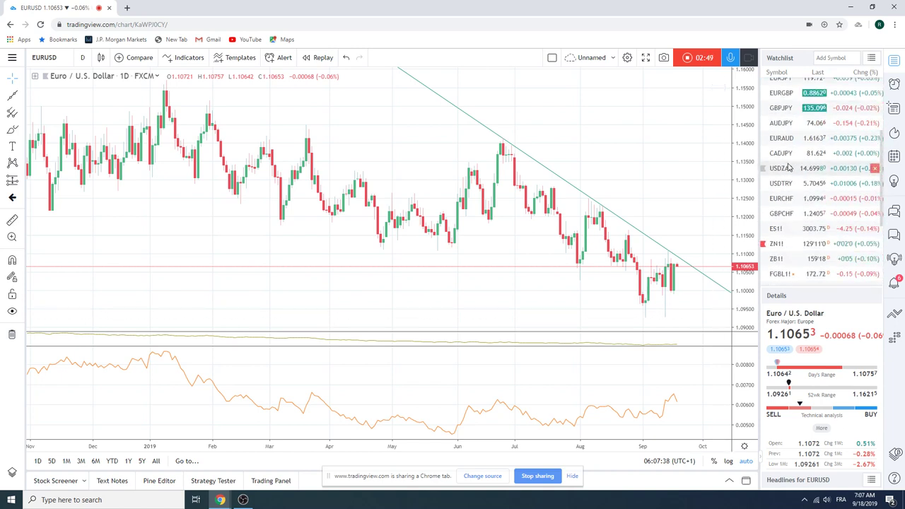
Review the ZB1! and ZN1! futures charts, ending on Euro Bund FGBL1! at 172.70
left_click(817, 259)
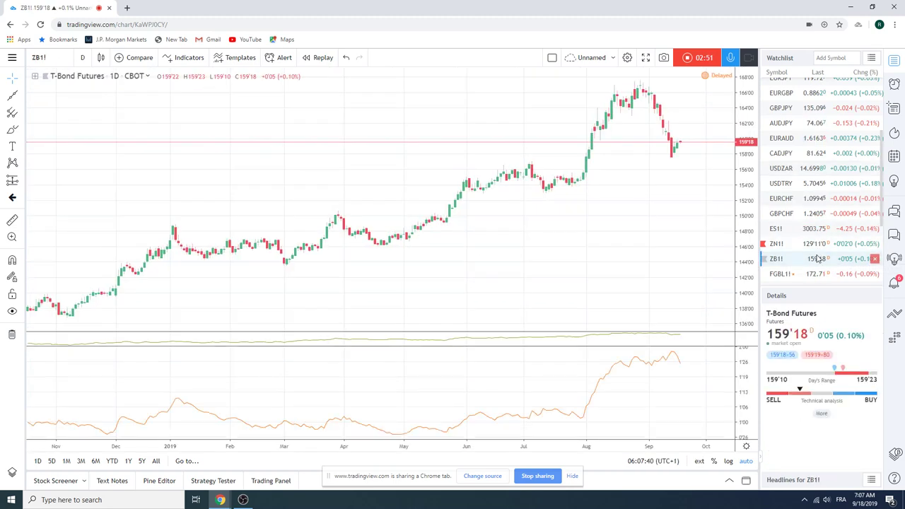
left_click(815, 247)
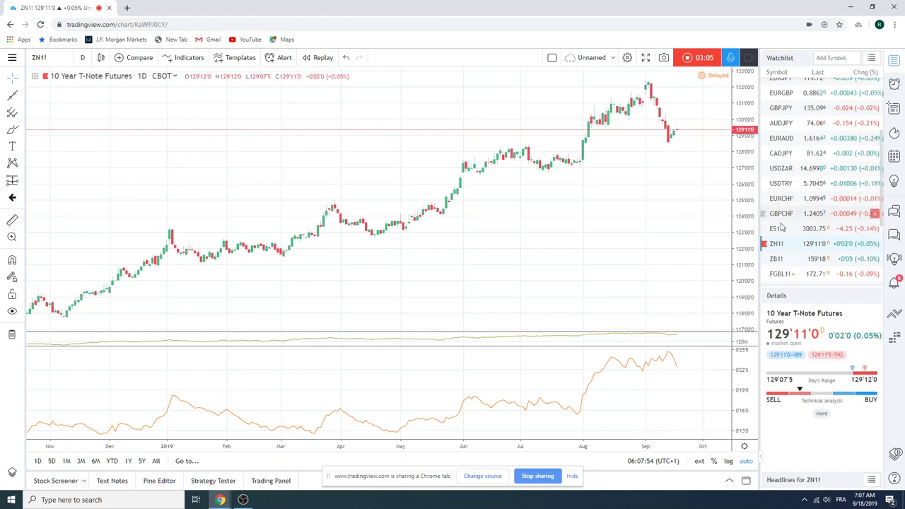
left_click(779, 274)
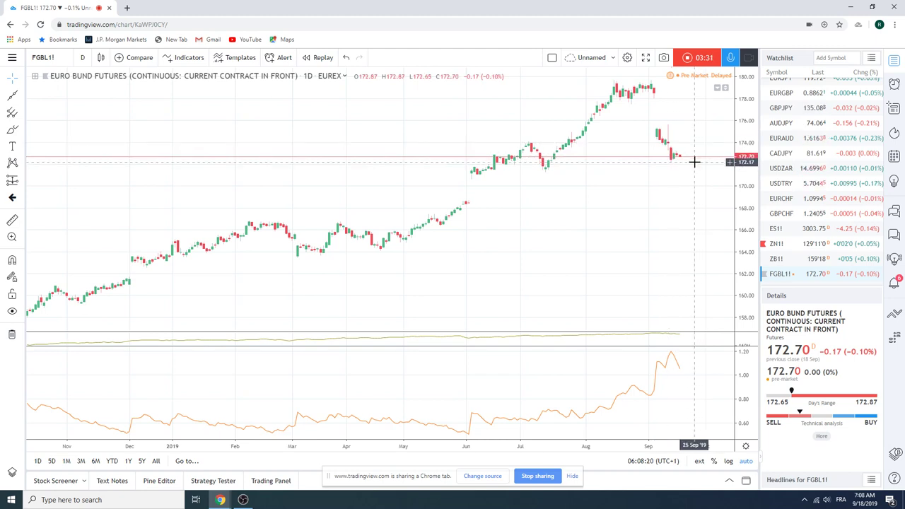
Load the DE10Y German 10-year bond yield daily chart, last at -0.475
left_click_drag(797, 213, 797, 204)
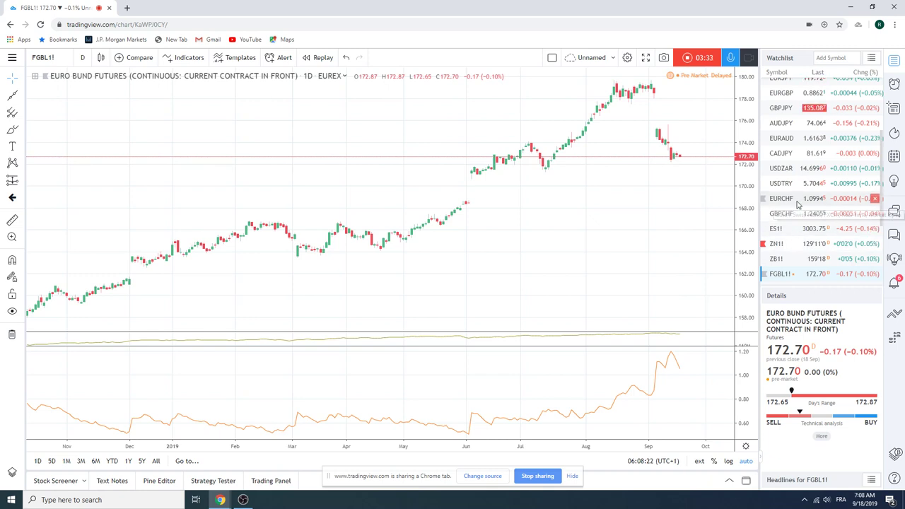
scroll(799, 204, "down", 1)
left_click(794, 275)
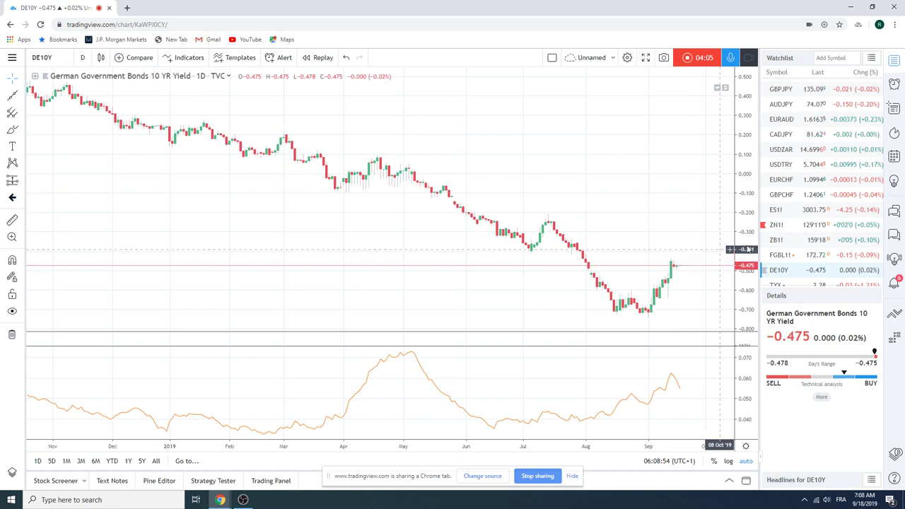
Show the EURAUD daily chart, last near 1.6161
left_click(778, 120)
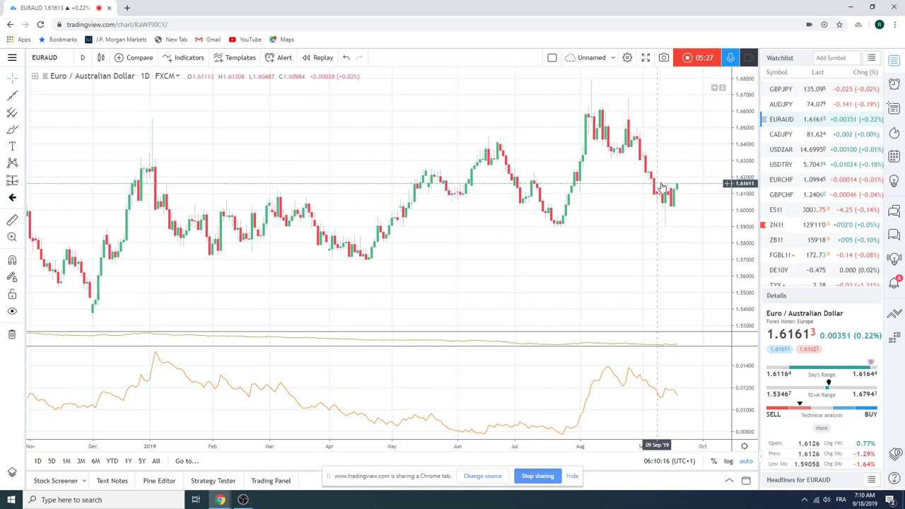
left_click(776, 209)
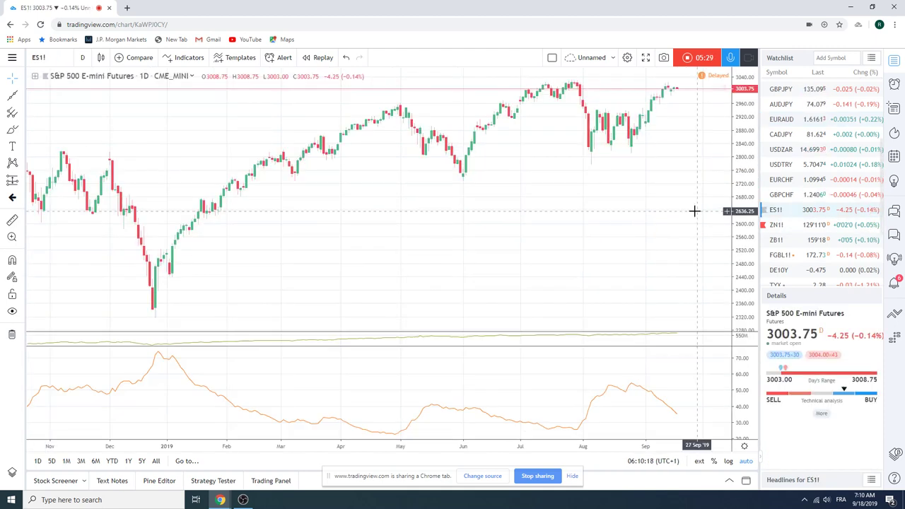
scroll(651, 227, "up", 2)
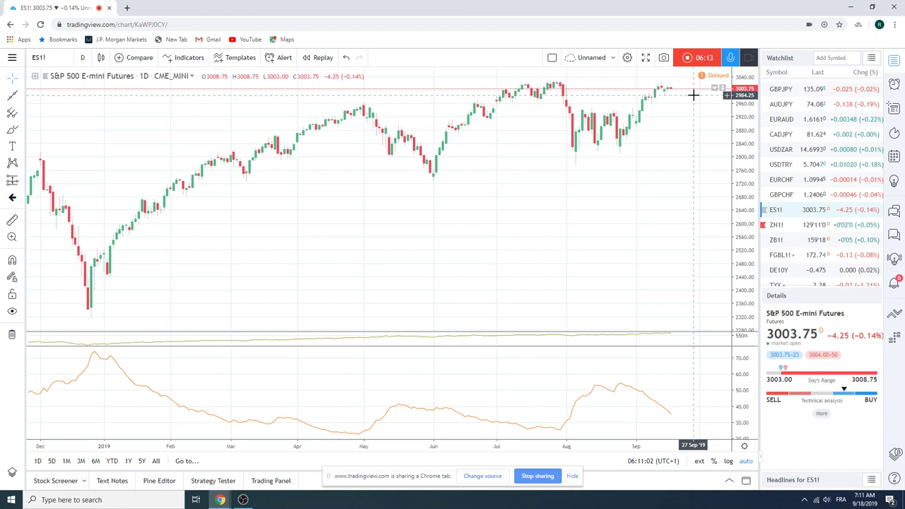
scroll(793, 158, "down", 3)
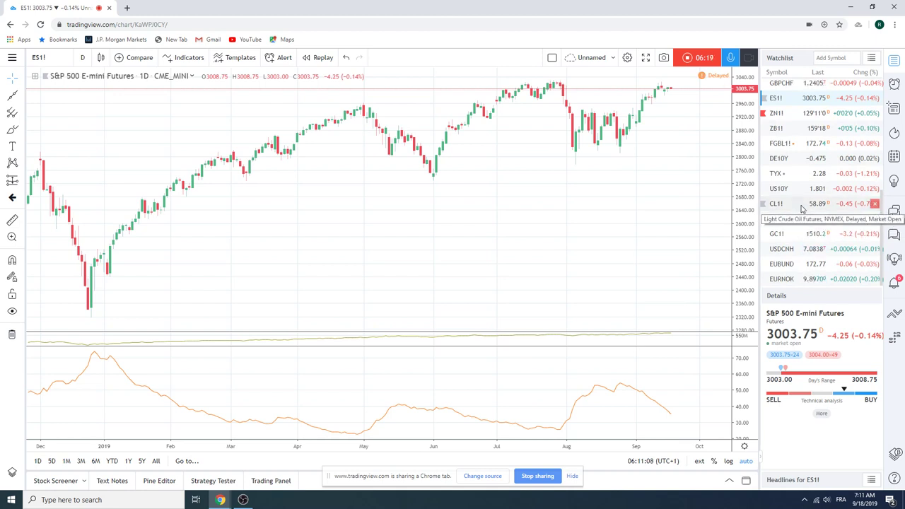
scroll(801, 209, "up", 3)
scroll(802, 209, "up", 3)
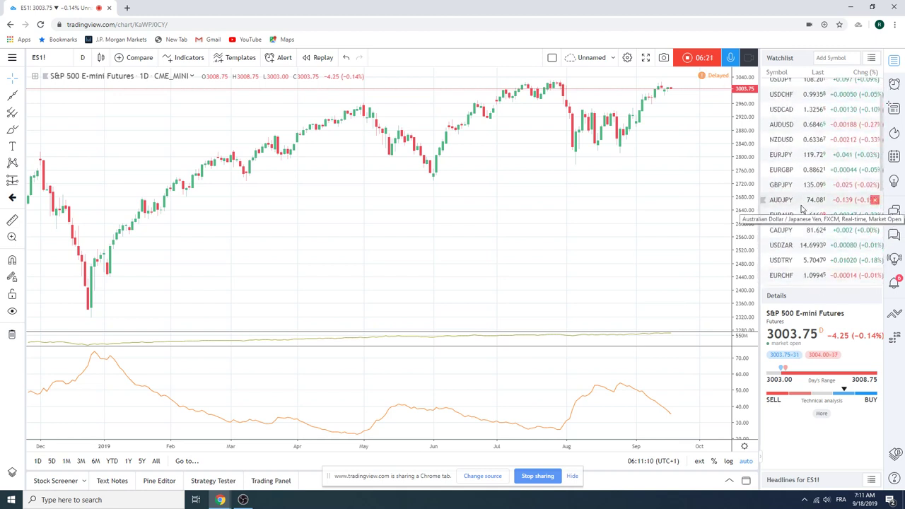
scroll(801, 210, "up", 2)
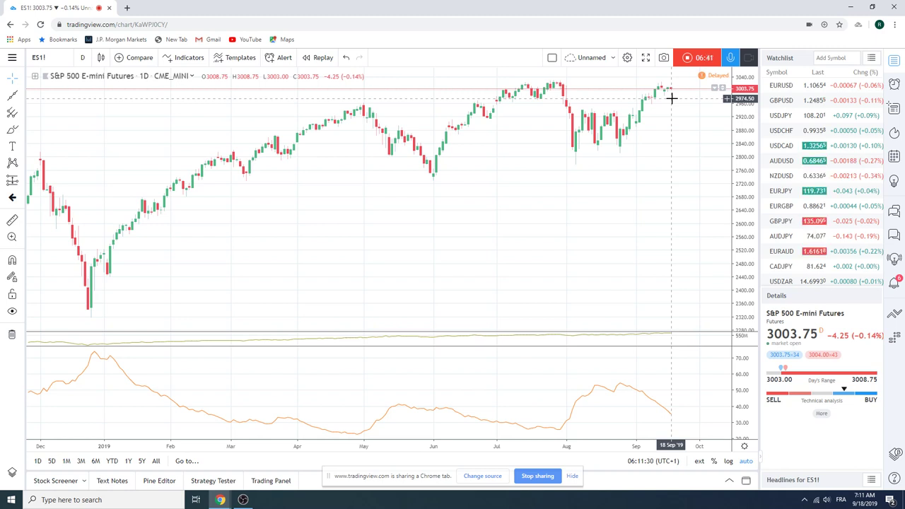
Load the USDJPY daily chart, last near 108.20, and zoom in on recent months
left_click(777, 115)
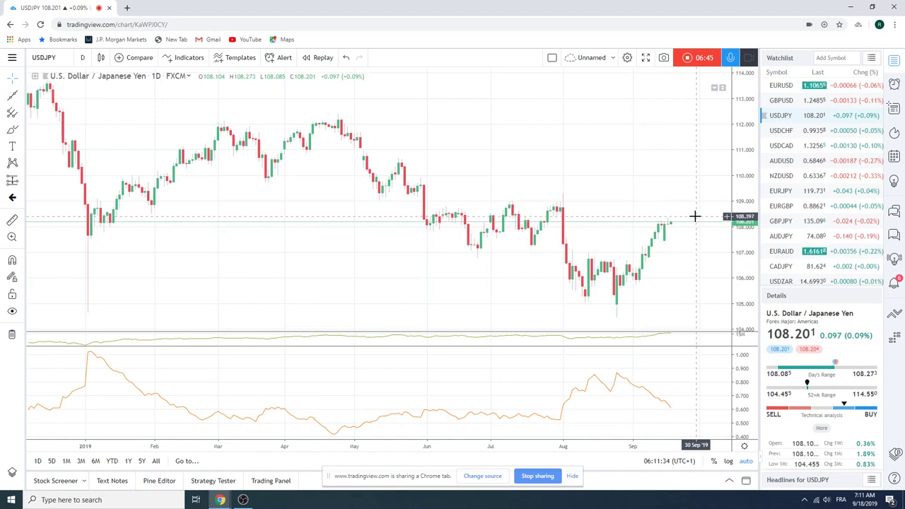
scroll(332, 202, "up", 5)
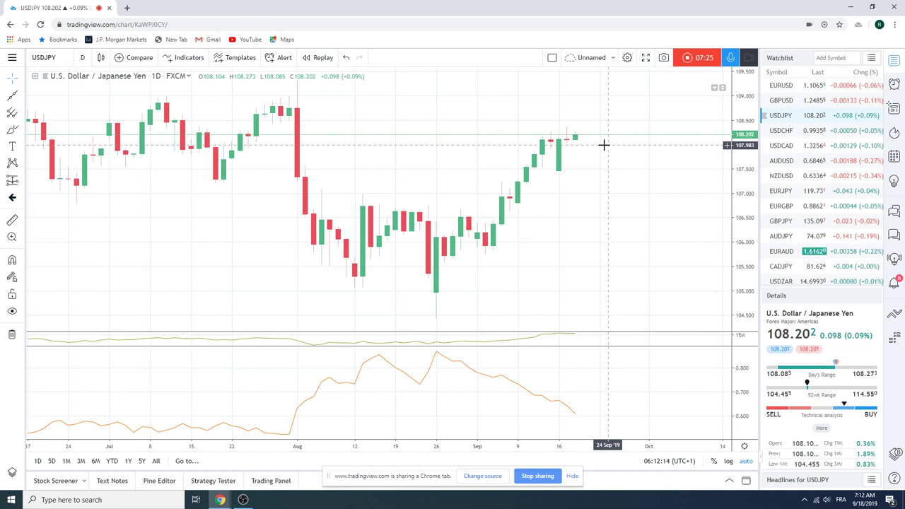
scroll(812, 167, "down", 2)
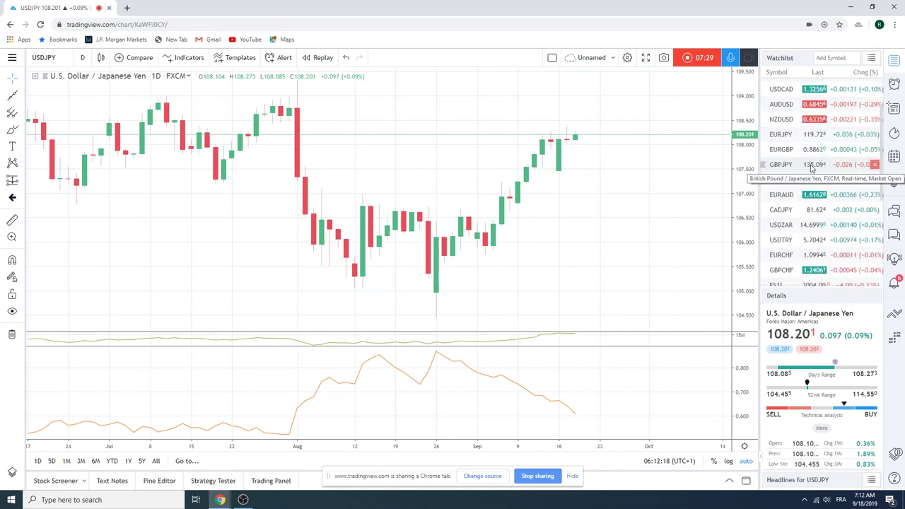
Load the EURCHF daily chart and zoom out to show history back to May
left_click(808, 256)
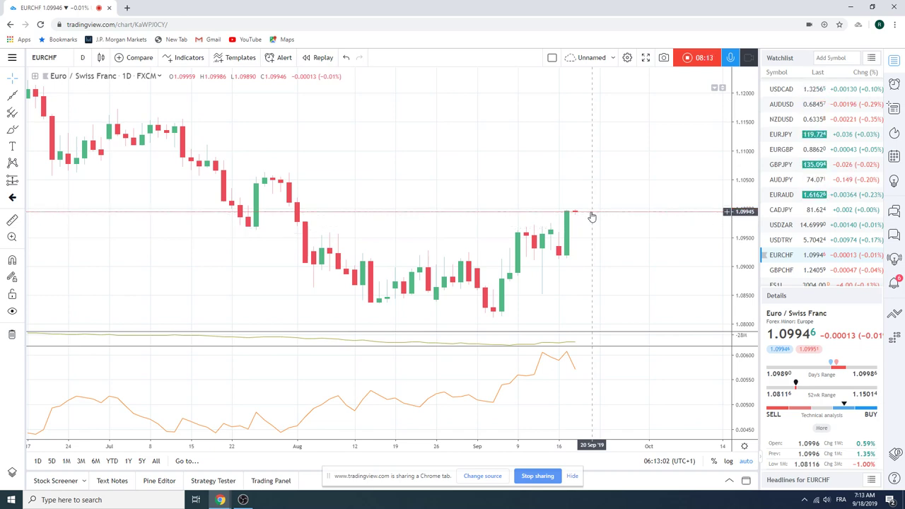
scroll(591, 216, "down", 1)
scroll(591, 217, "down", 1)
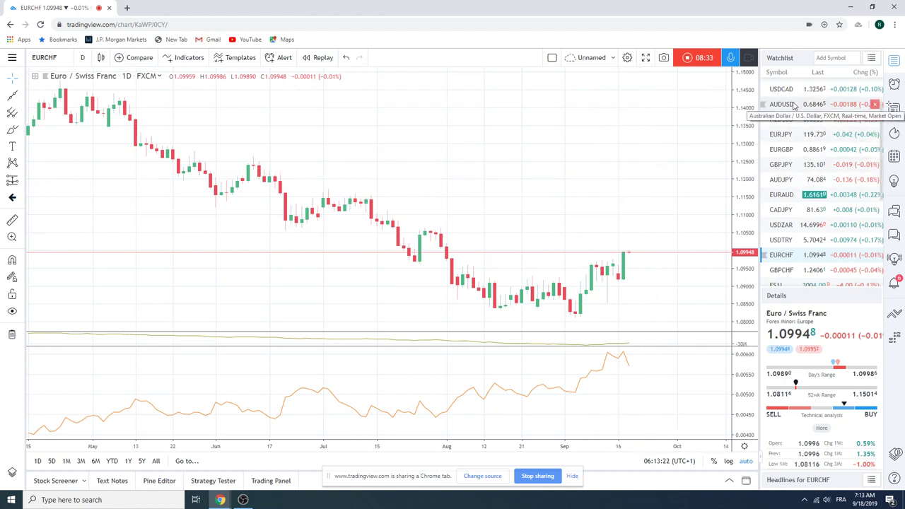
scroll(795, 139, "down", 1)
scroll(795, 139, "down", 2)
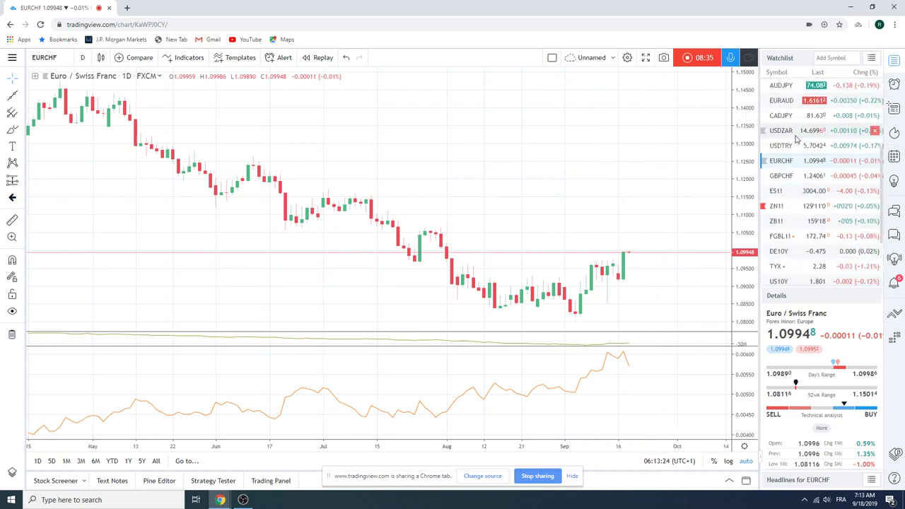
scroll(795, 139, "up", 2)
scroll(795, 138, "up", 2)
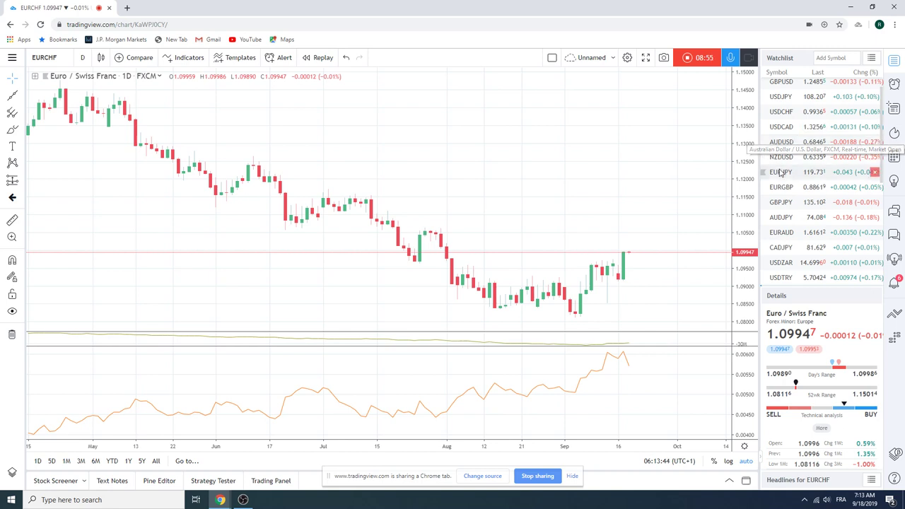
scroll(791, 127, "up", 1)
Return to the EURUSD daily chart with its falling trendline, last at 1.10649
left_click(782, 90)
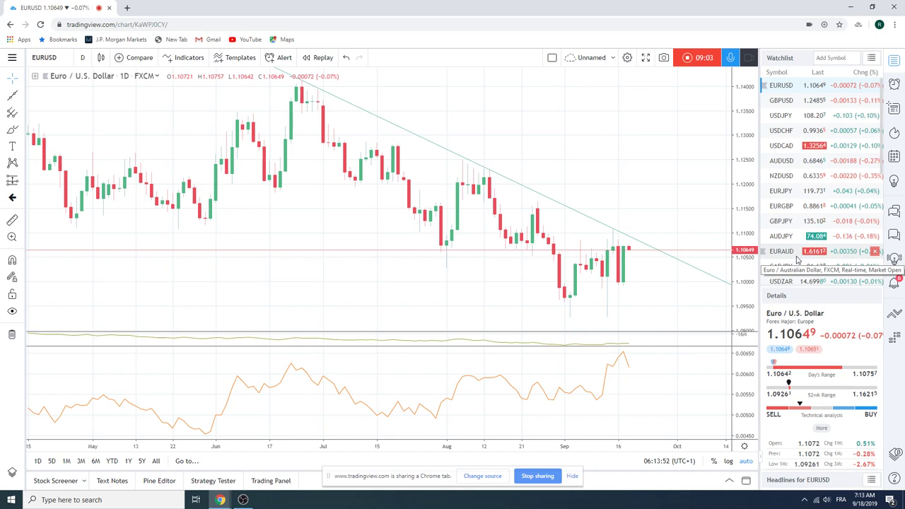
scroll(804, 201, "down", 1)
scroll(804, 202, "down", 3)
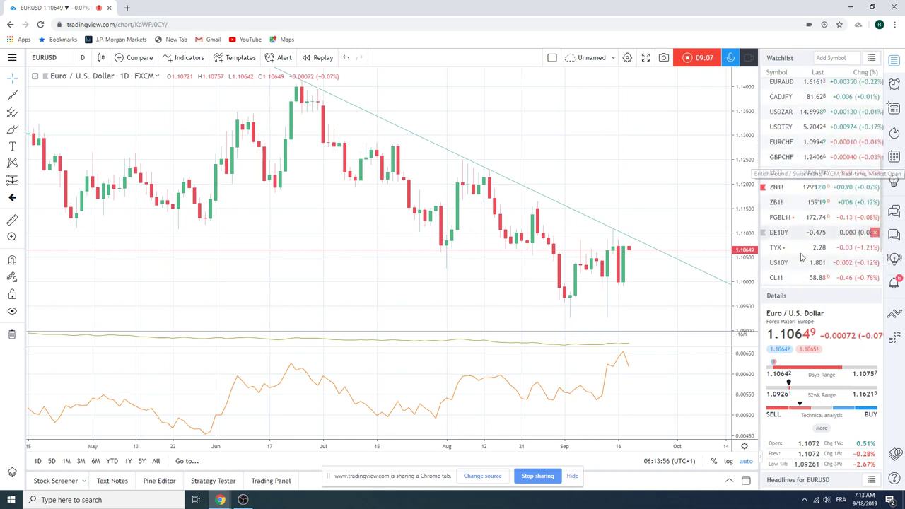
Show the CL1! Light Crude Oil Futures daily chart, last at 58.88
left_click(786, 279)
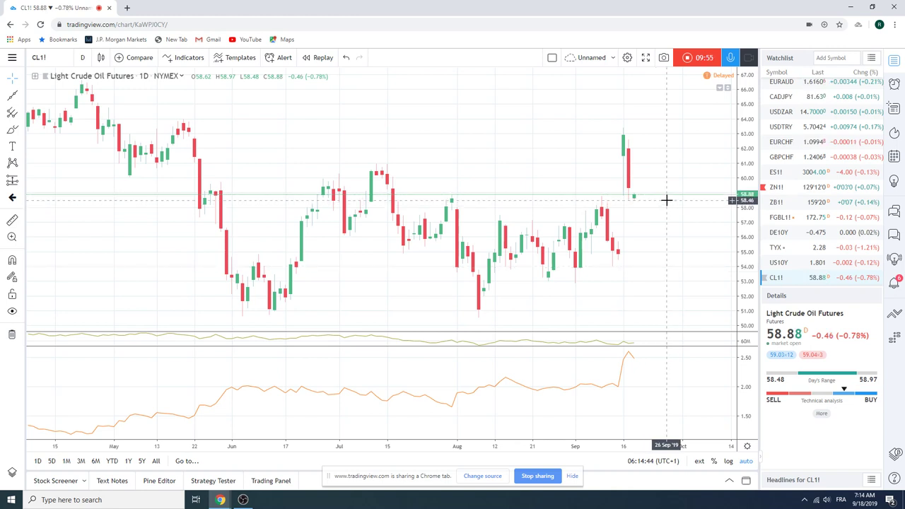
scroll(665, 200, "down", 2)
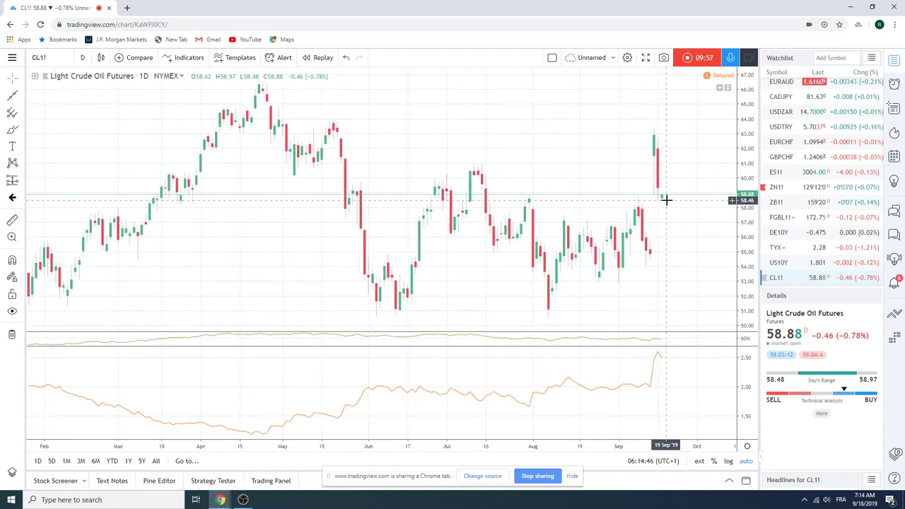